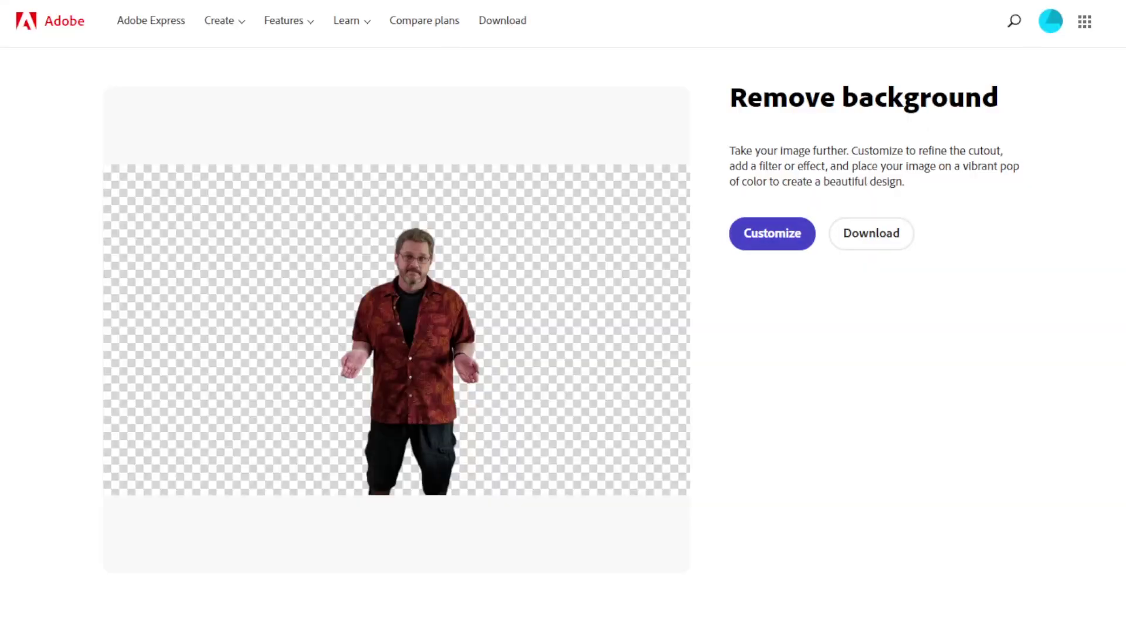
- Enlarge the man's cutout in the editor and move it to the right side of the grey canvas
click(773, 238)
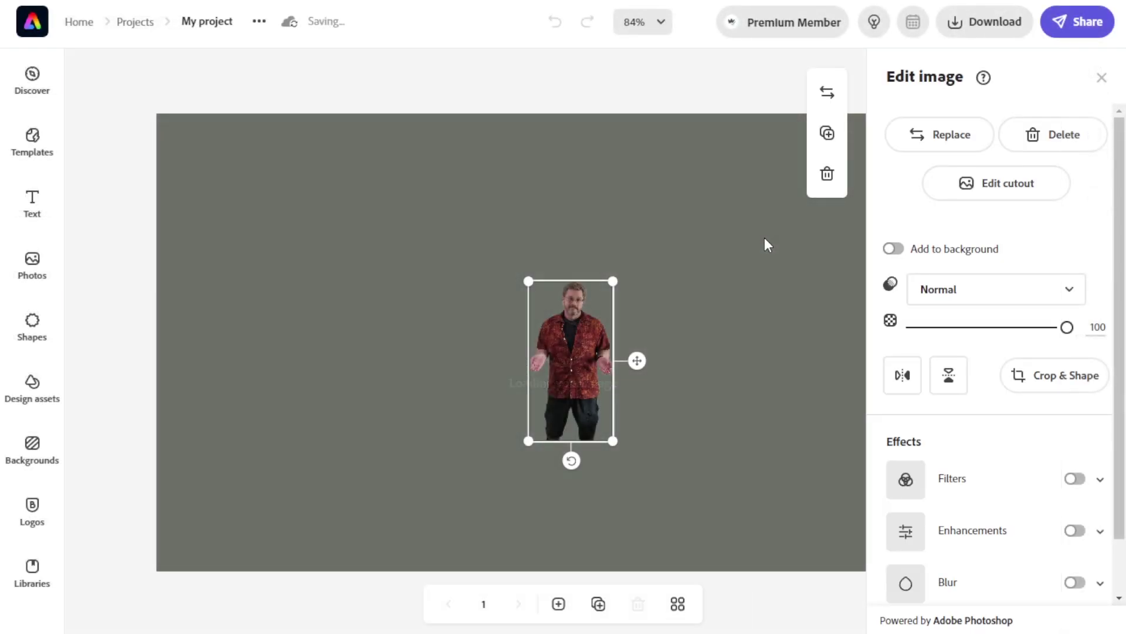
drag(530, 274, 356, 158)
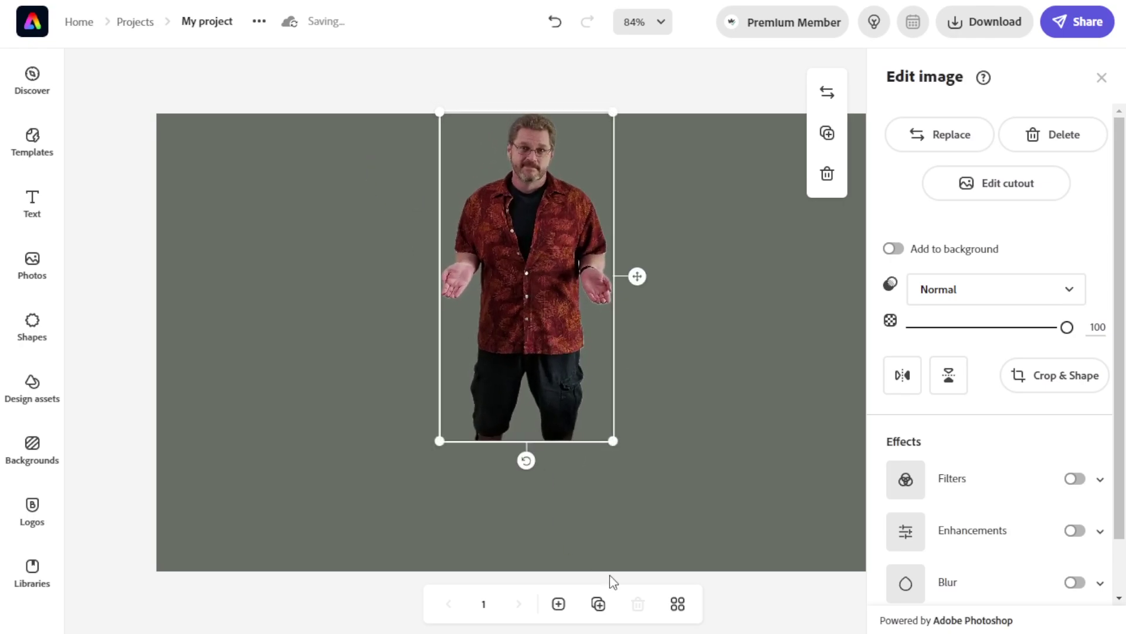
drag(614, 441, 756, 633)
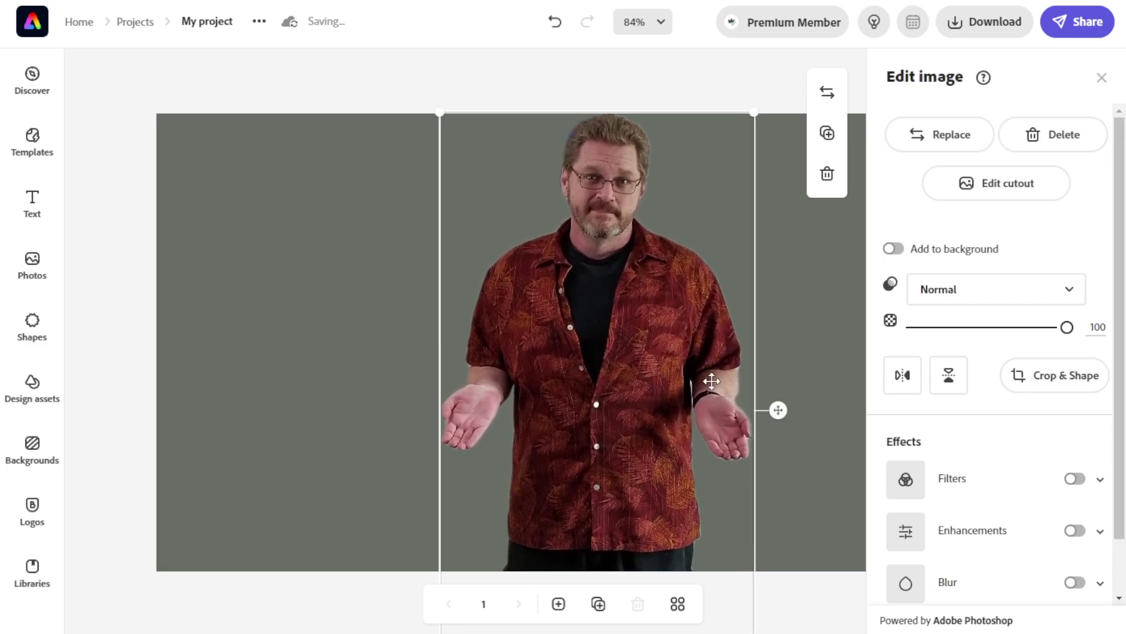
drag(603, 221, 739, 221)
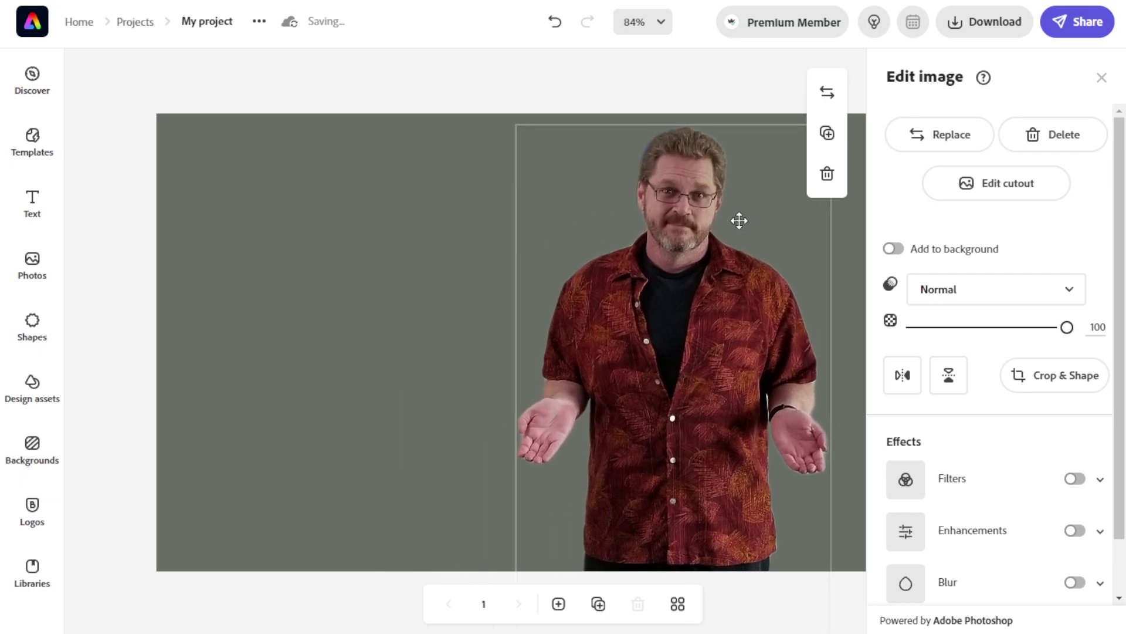
click(1102, 78)
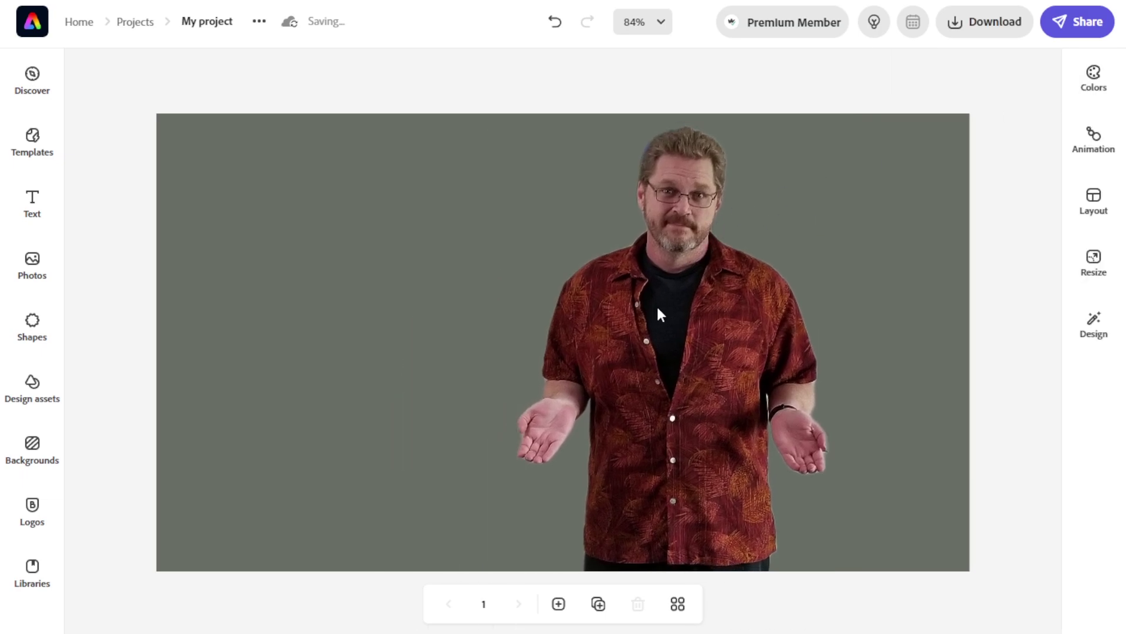
drag(658, 309, 766, 319)
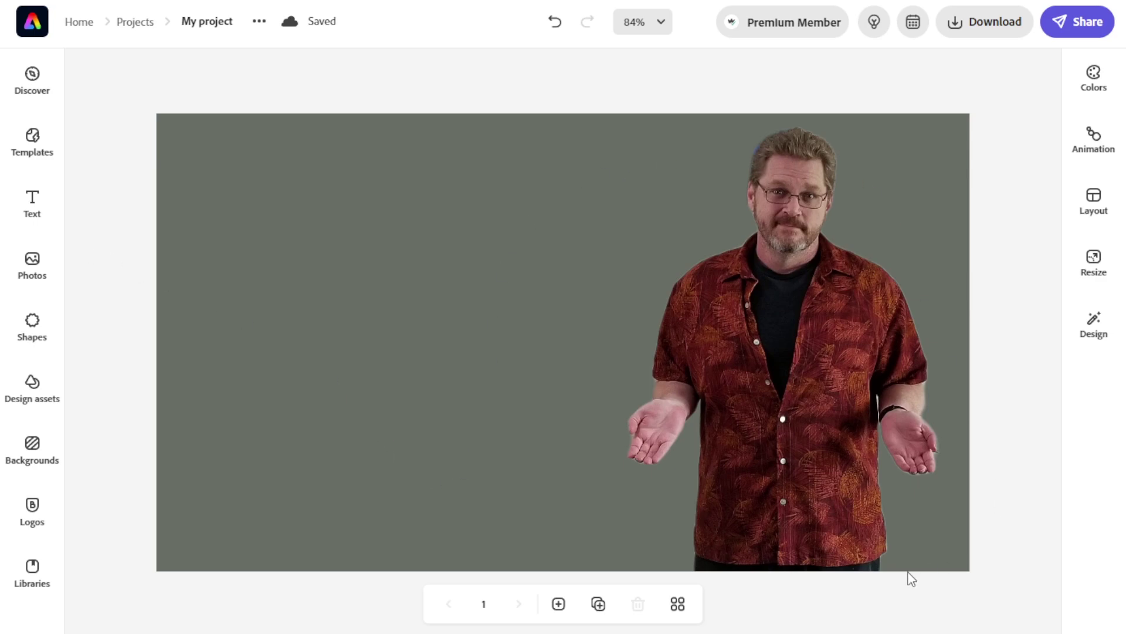
- Search the background library for 'concrete' and apply the grey concrete wall texture
click(202, 182)
click(35, 463)
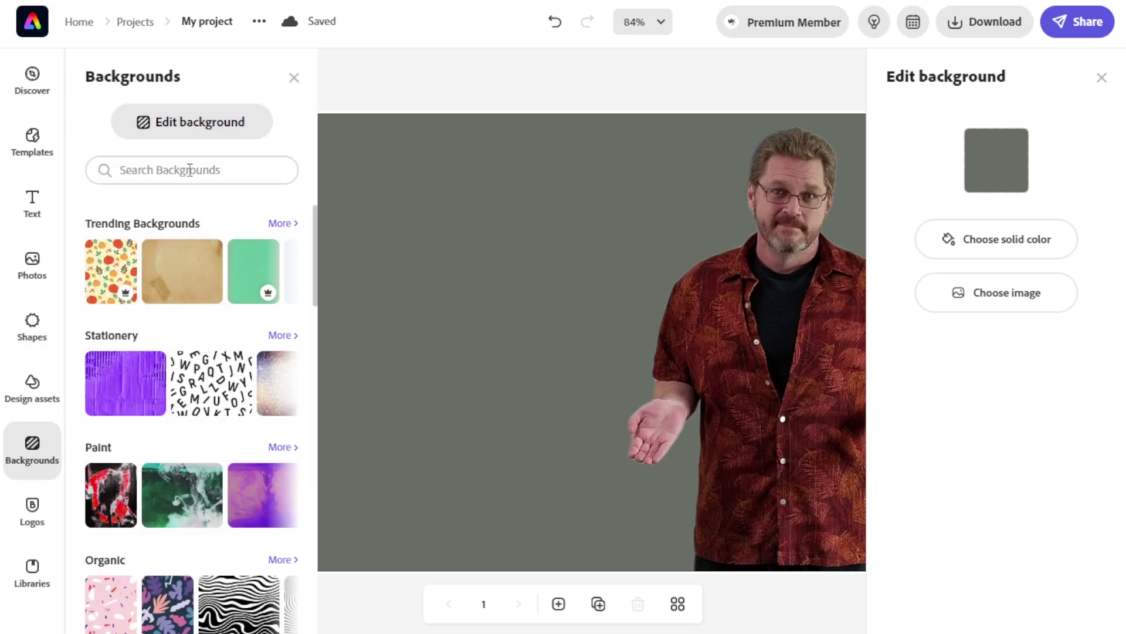
click(190, 169)
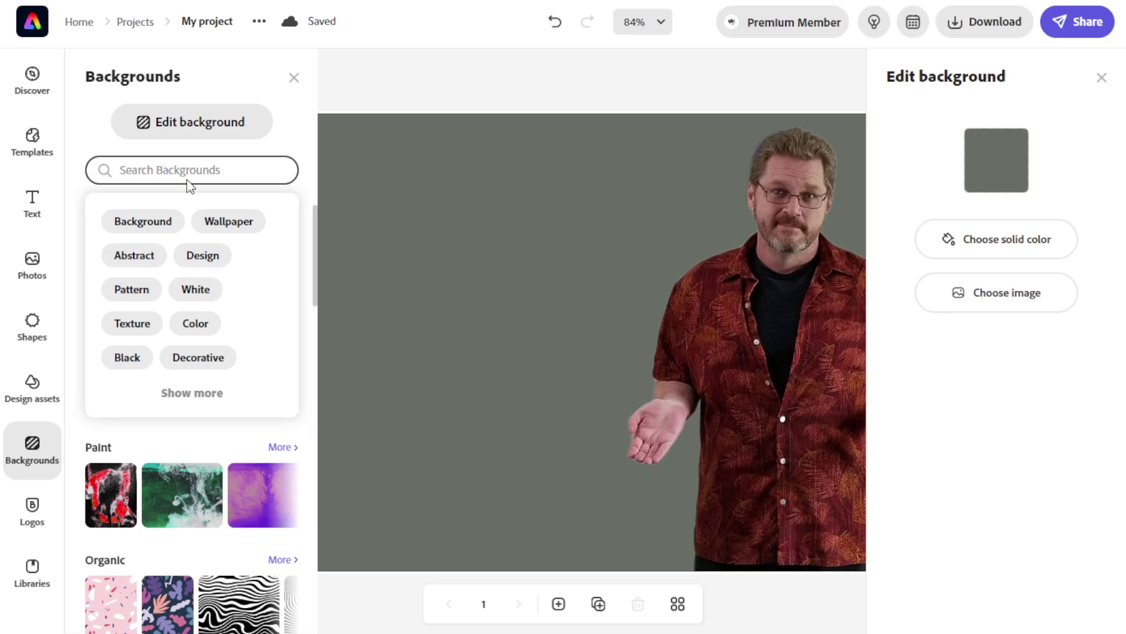
text(concrete)
key(Return)
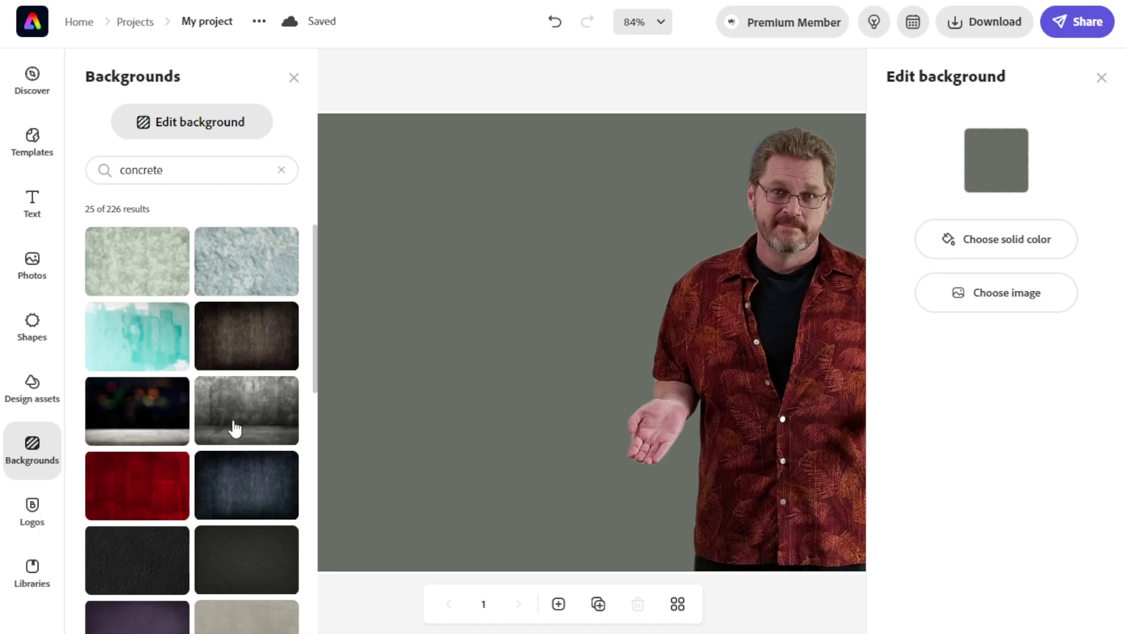
click(247, 418)
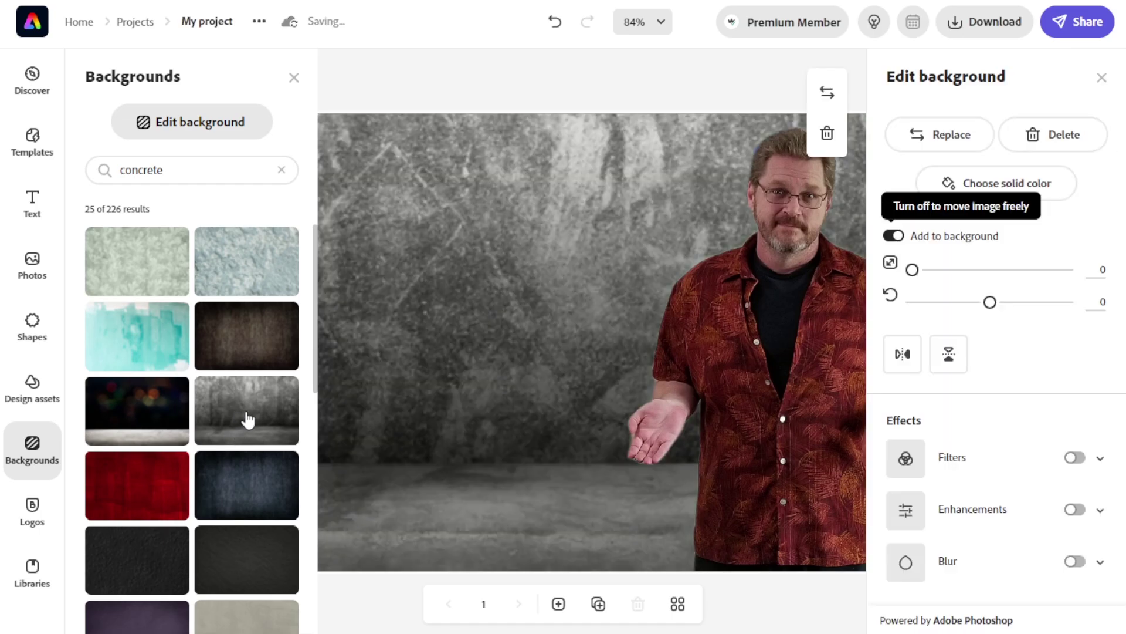
click(662, 93)
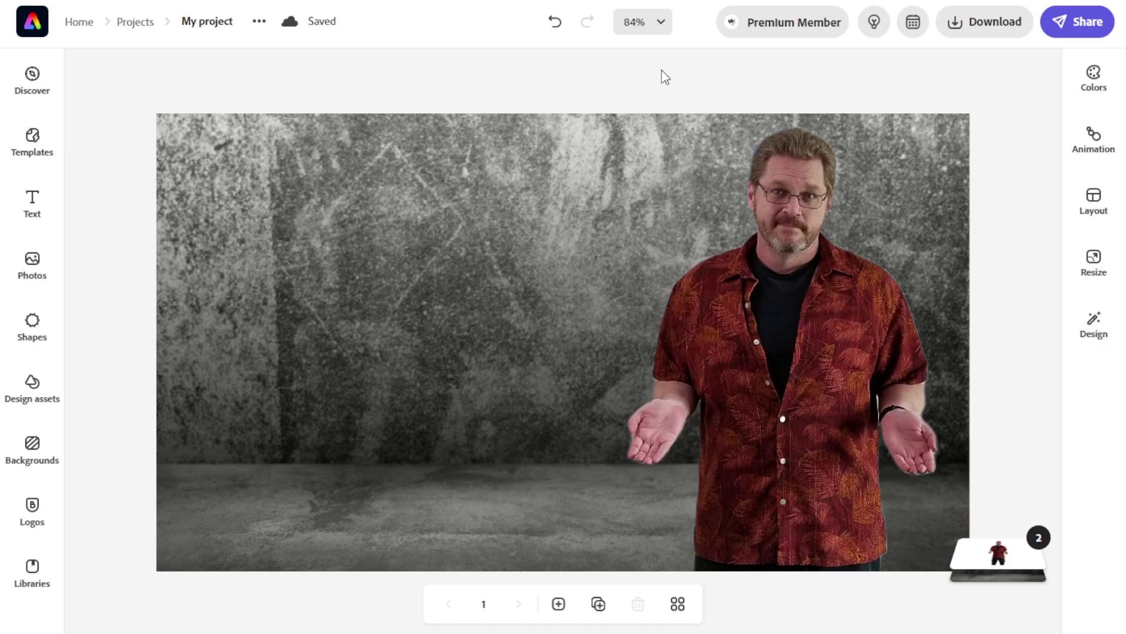
- Download the design as a PNG file
click(979, 27)
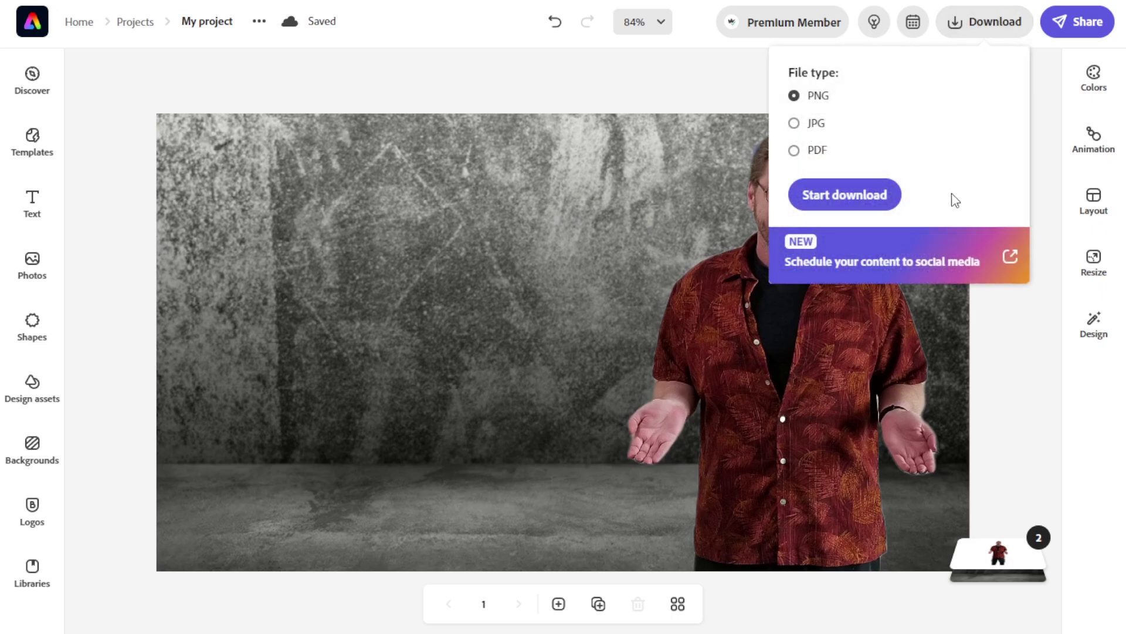
click(856, 197)
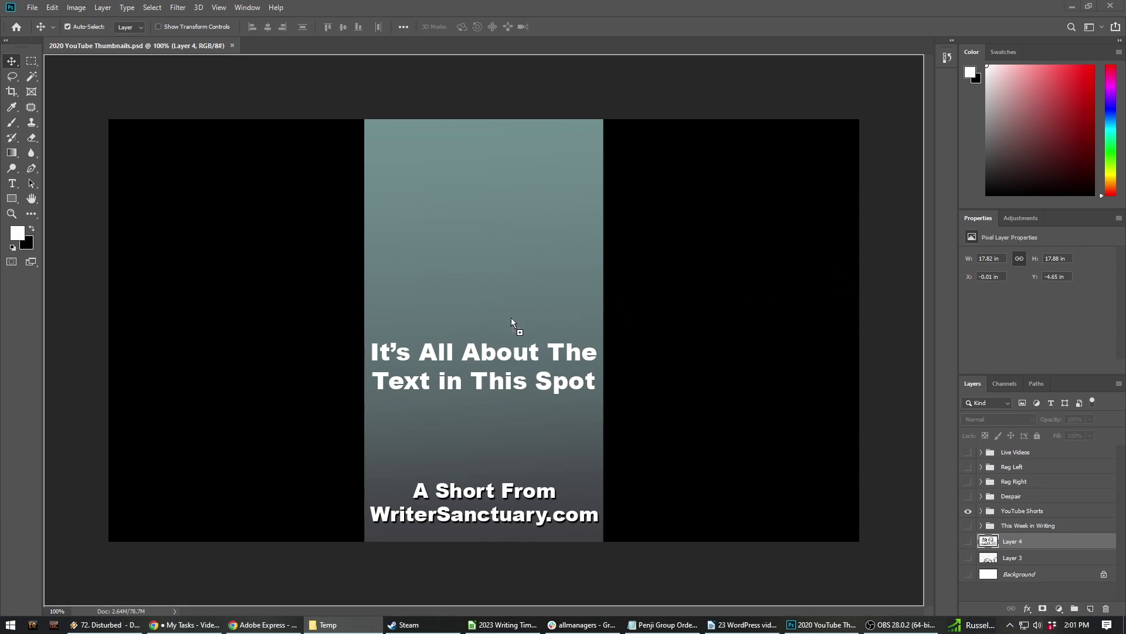
- Place the Adobe Cement Background PNG into the thumbnail and hide the YouTube Shorts group
drag(491, 336, 492, 337)
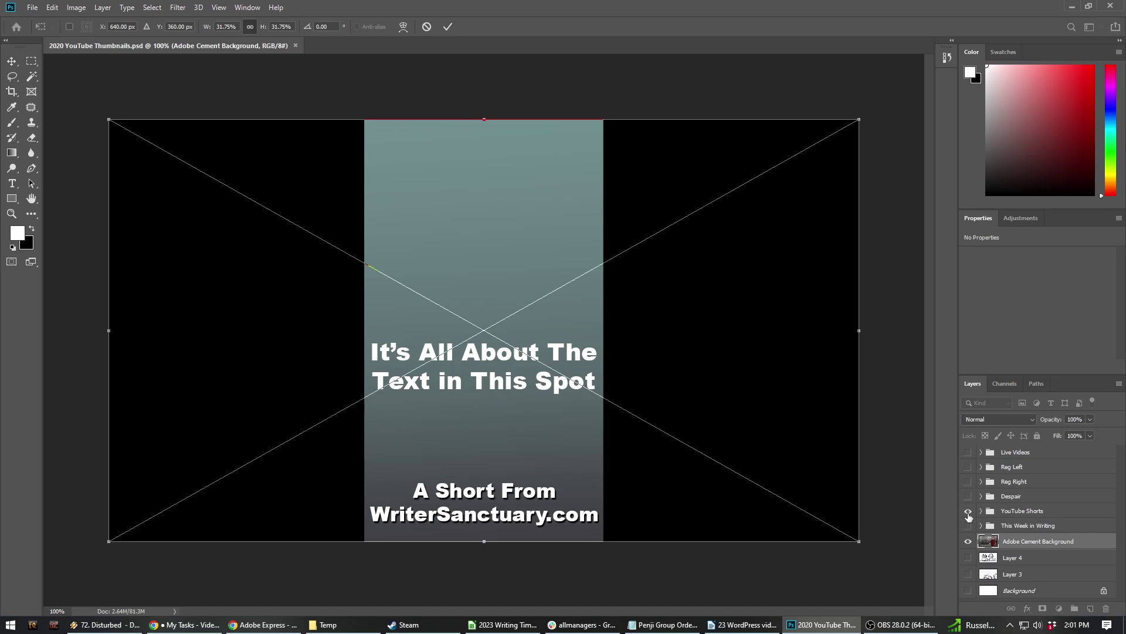
key(Return)
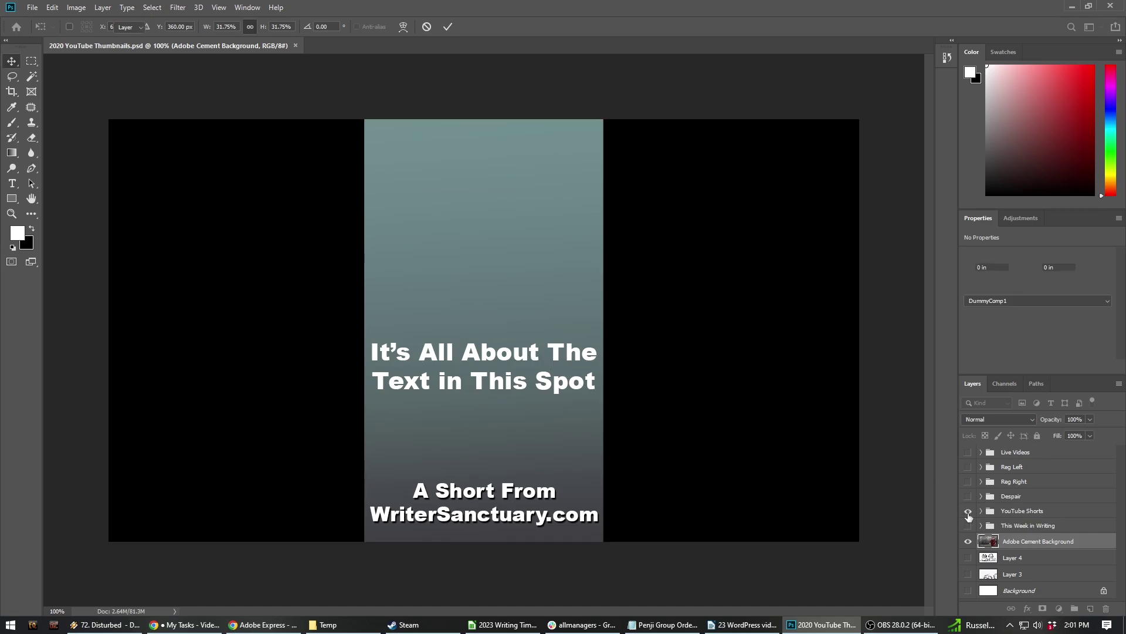
click(968, 511)
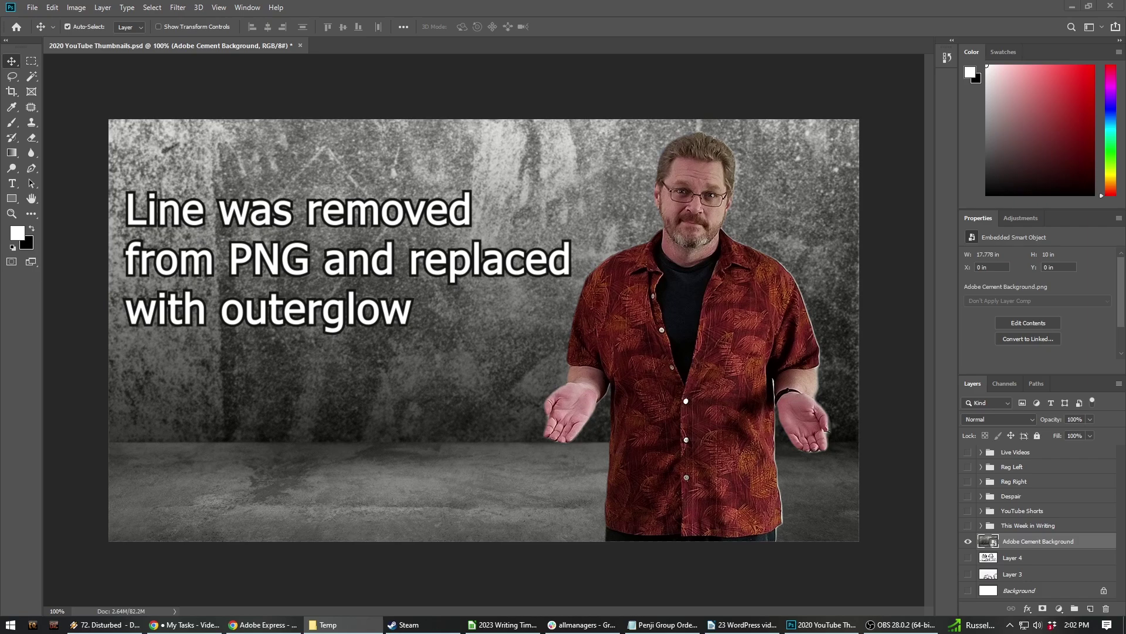
- Place the 2023 Adobe Express logo, shrink it to about a third, and set it over the man's hands
drag(440, 395, 453, 416)
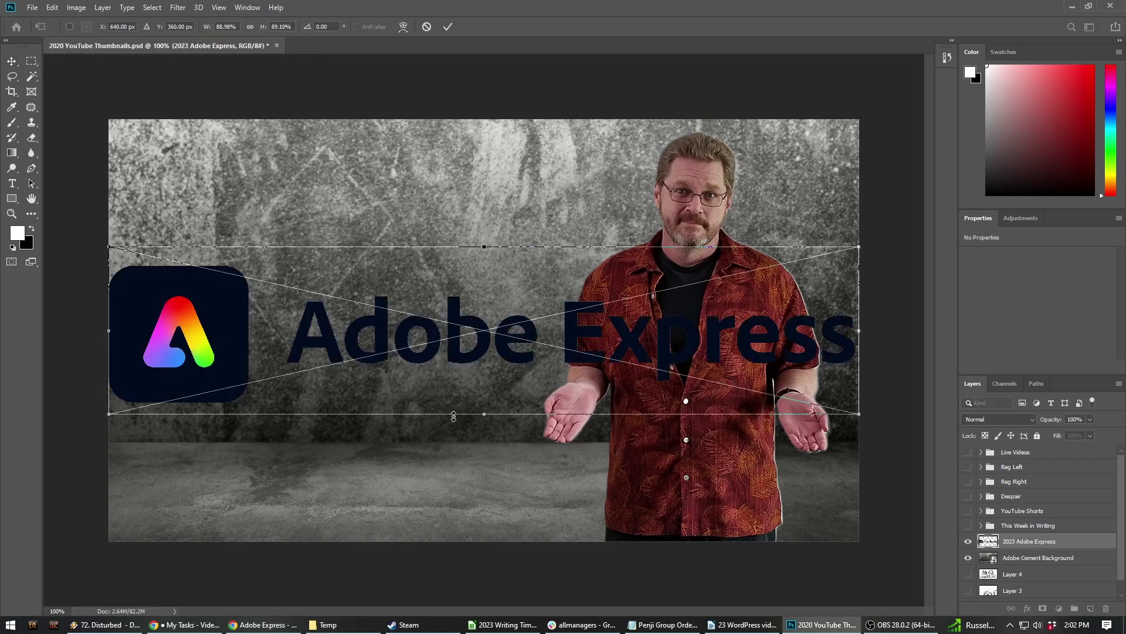
drag(859, 249, 408, 348)
drag(152, 382, 555, 409)
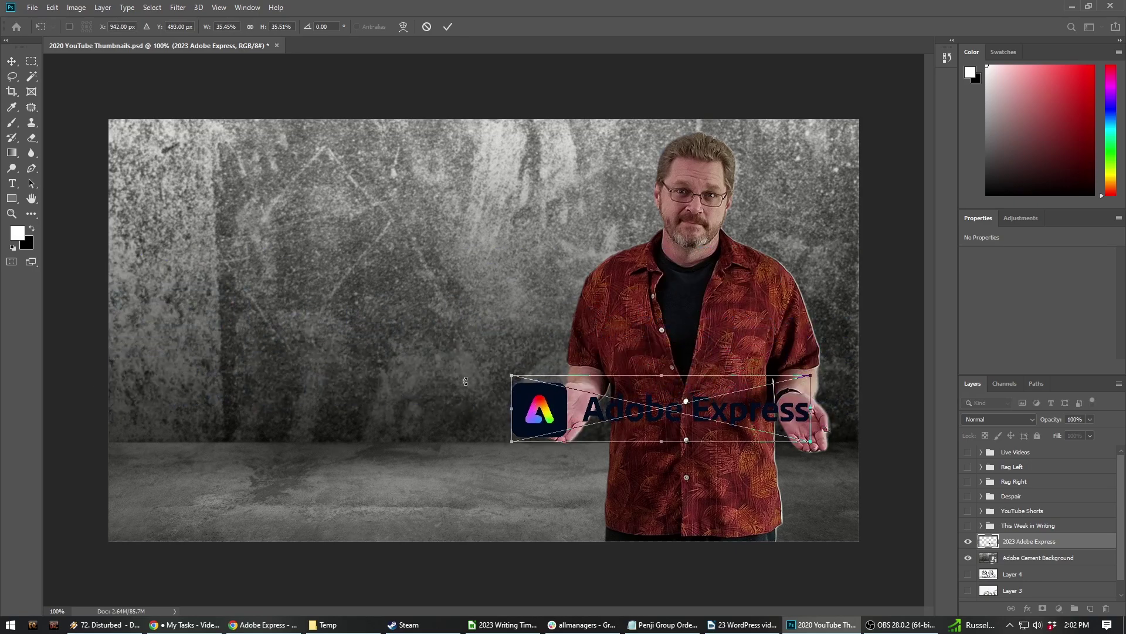
drag(561, 428, 562, 429)
click(11, 60)
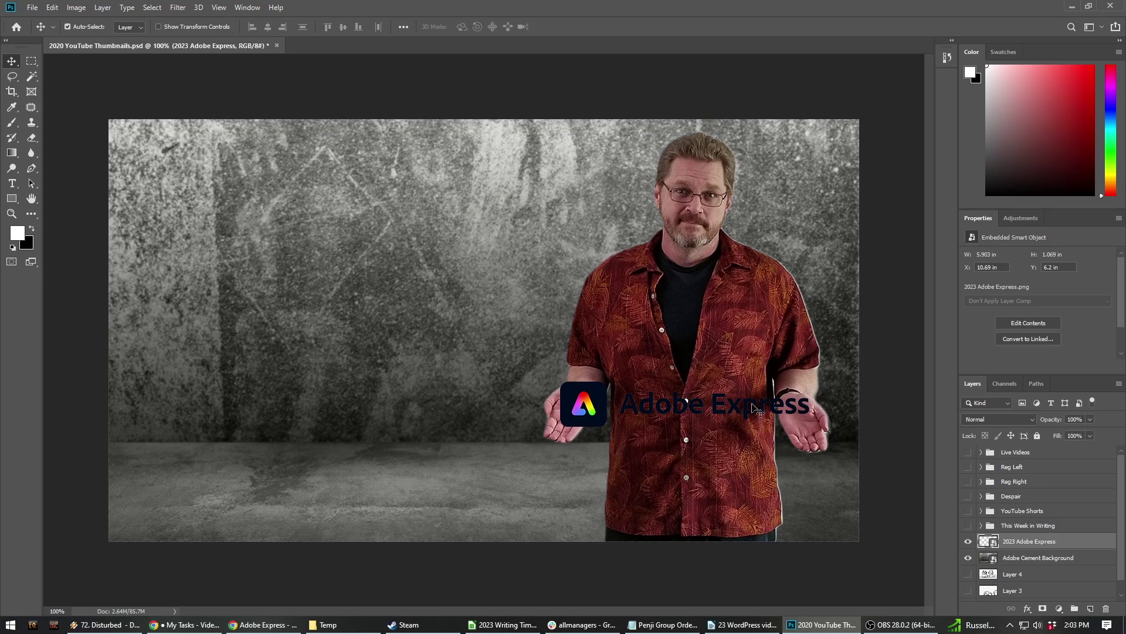
- Give the logo layer a white Outer Glow with spread raised to about 31%
double_click(1108, 543)
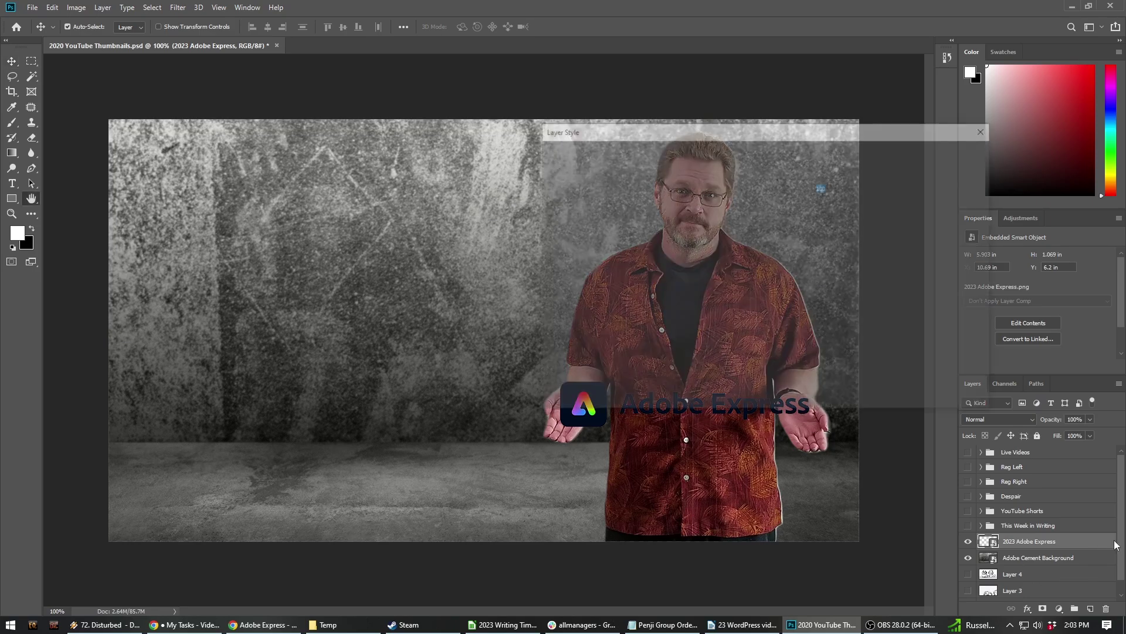
drag(749, 130, 721, 43)
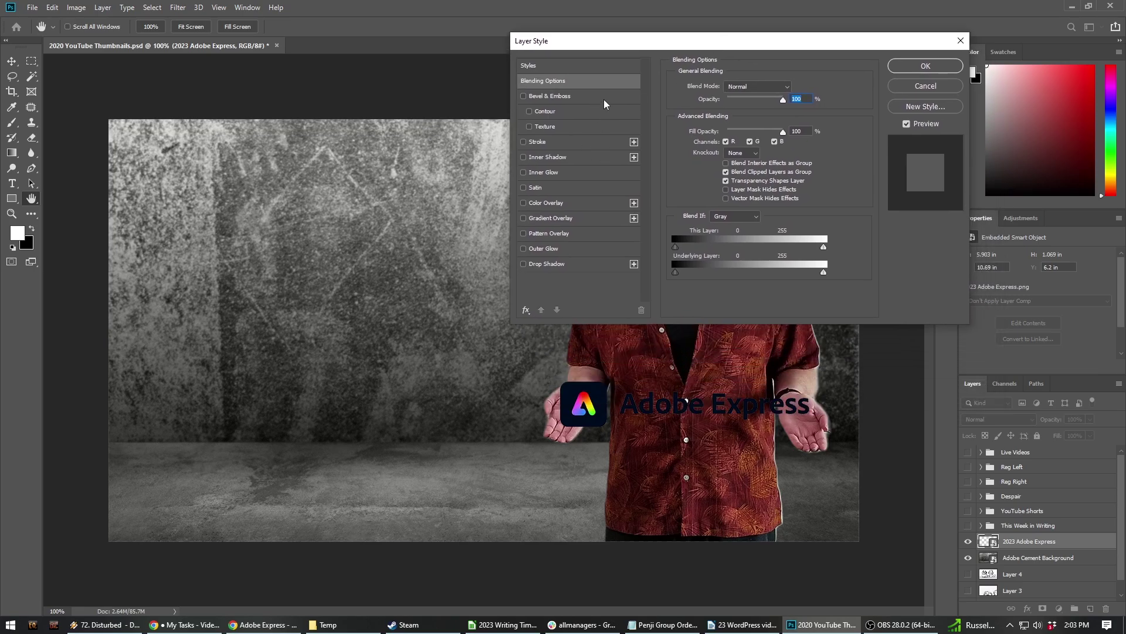
click(584, 249)
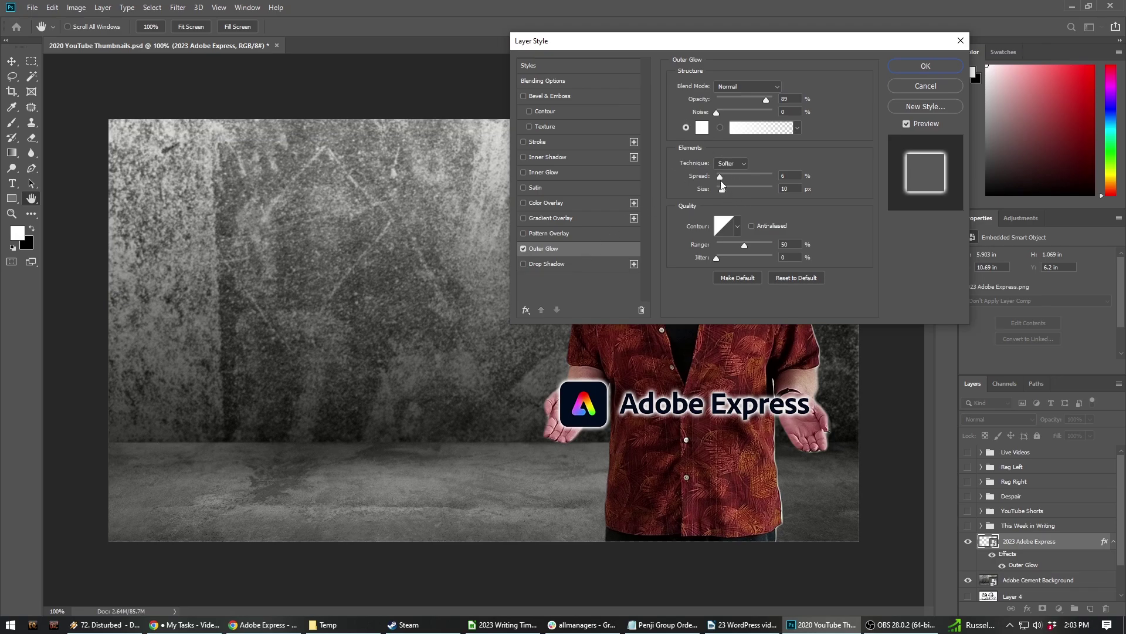
mouse_move(724, 176)
mouse_down()
mouse_move(724, 189)
mouse_move(756, 190)
mouse_move(723, 191)
mouse_up()
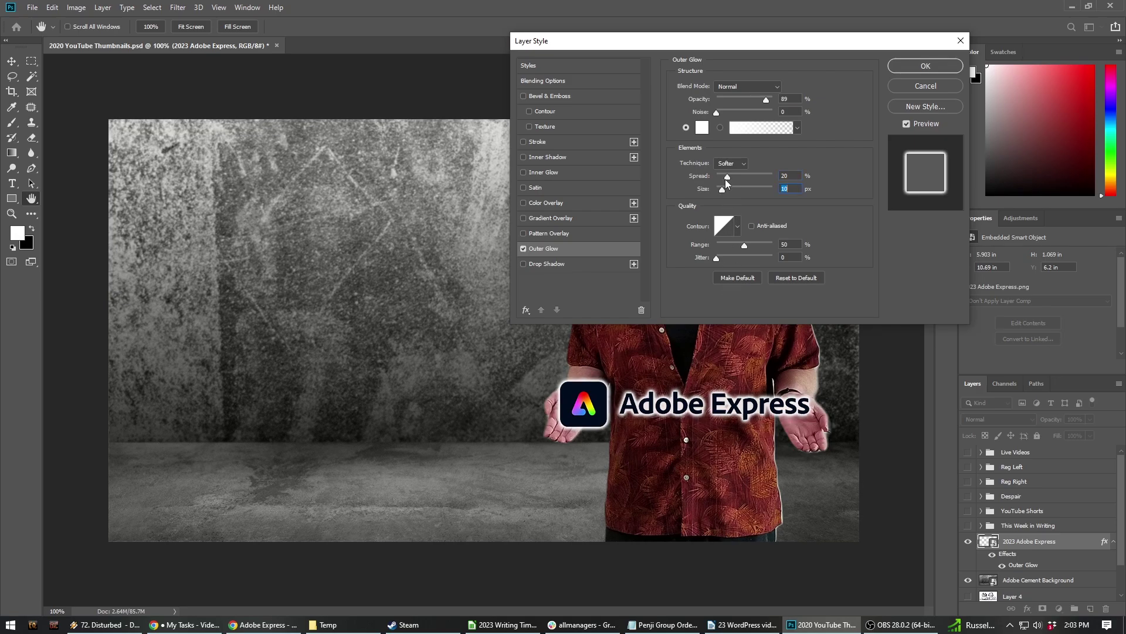
drag(728, 178, 734, 180)
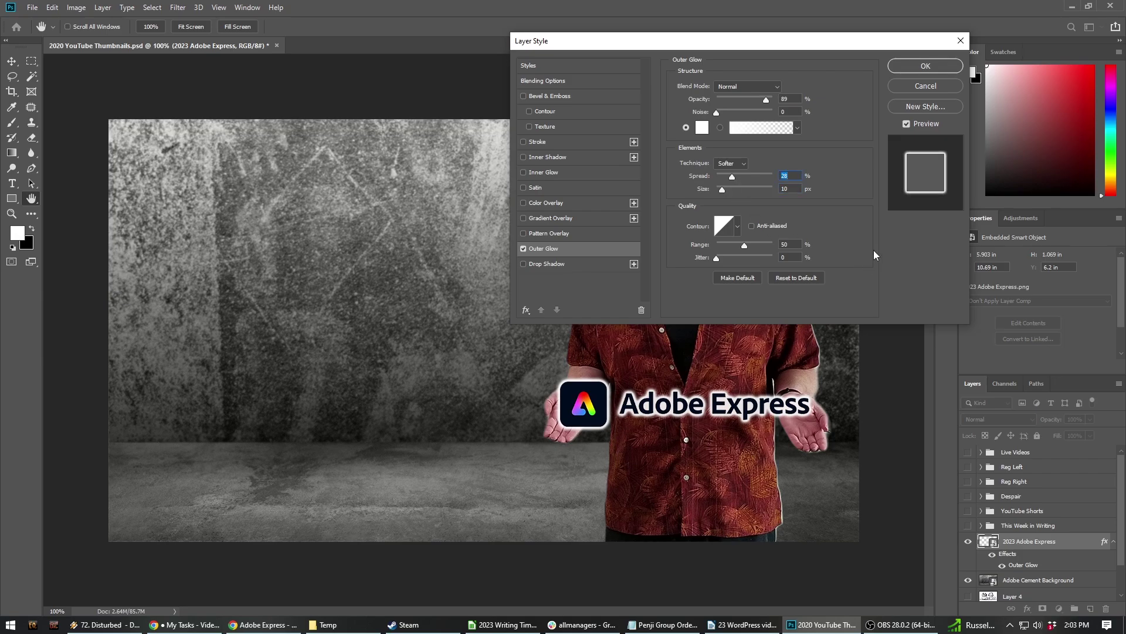
click(926, 66)
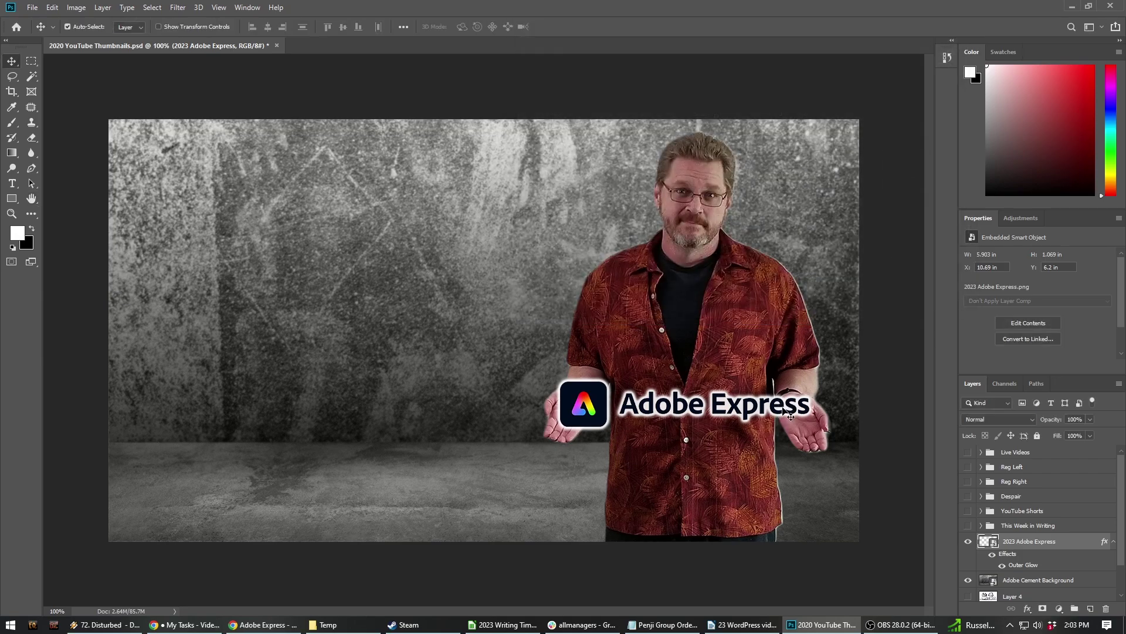
- Select the cement background layer and exit free transform without changes
click(785, 407)
key(ctrl)
key(ctrl+t)
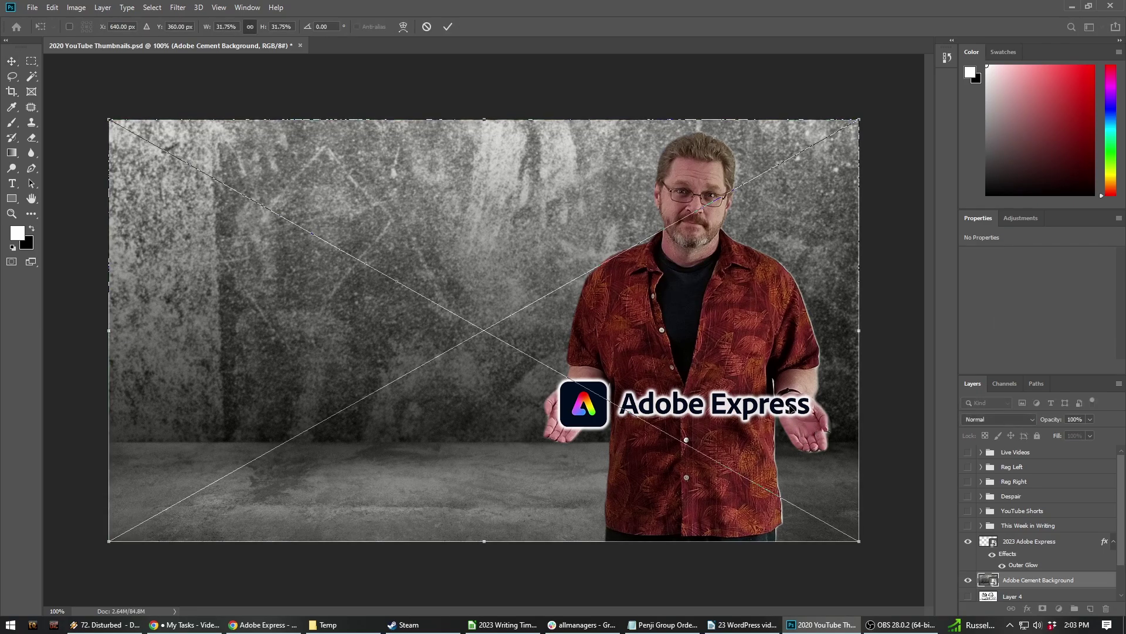
key(Return)
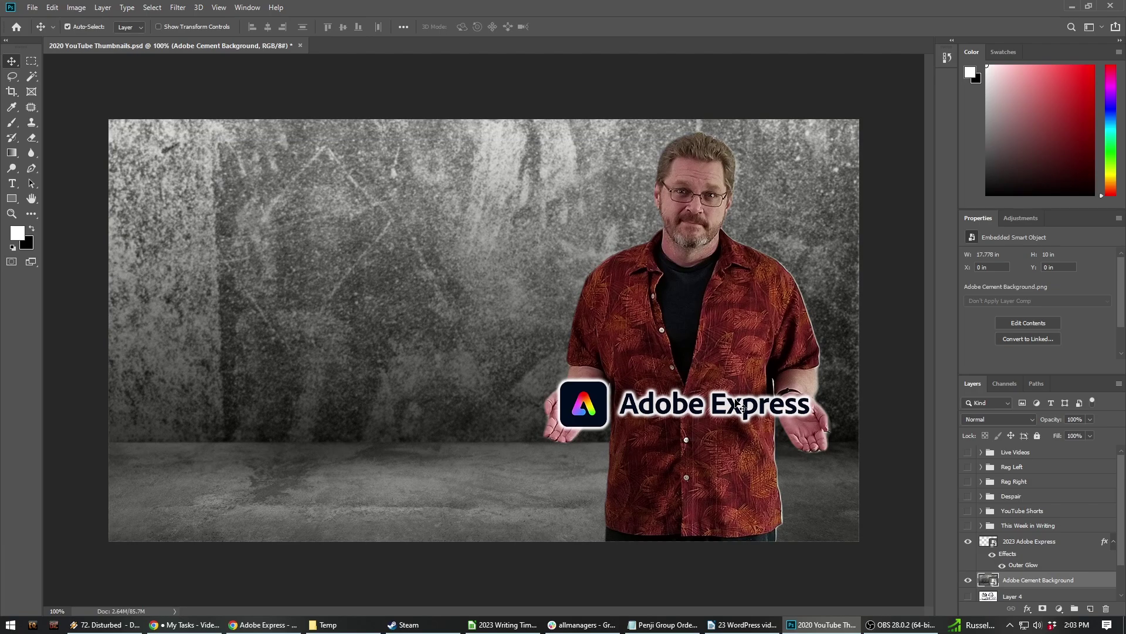
- Rotate the Adobe Express logo about 5.3° clockwise and nudge it down-right over the hands
click(1068, 541)
key(ctrl)
key(ctrl+t)
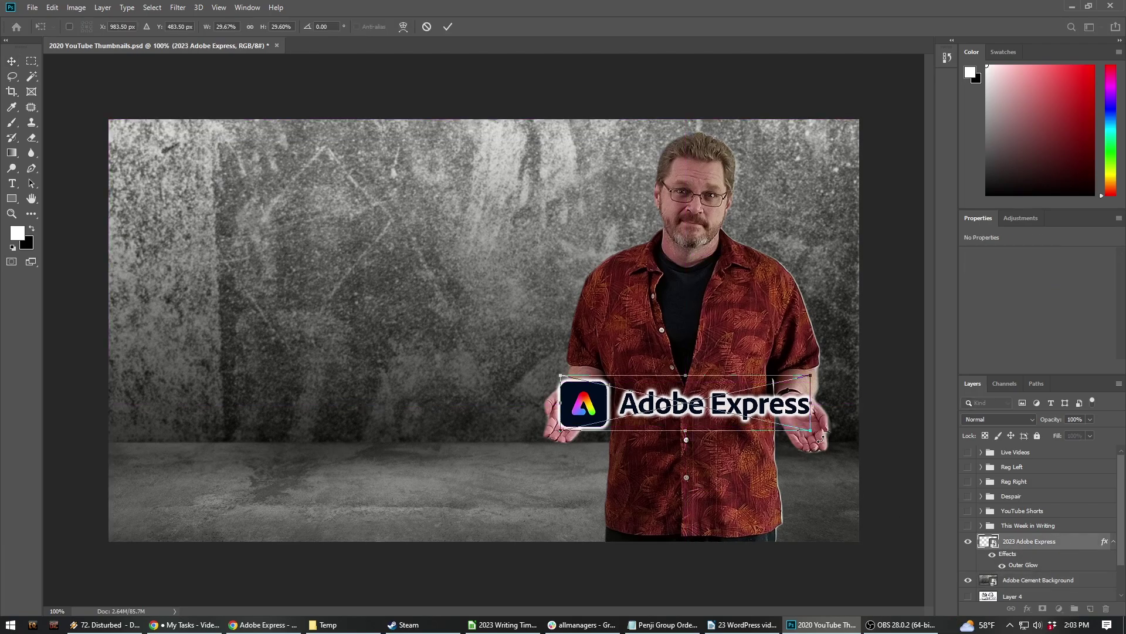
drag(820, 438, 816, 451)
drag(726, 416, 728, 421)
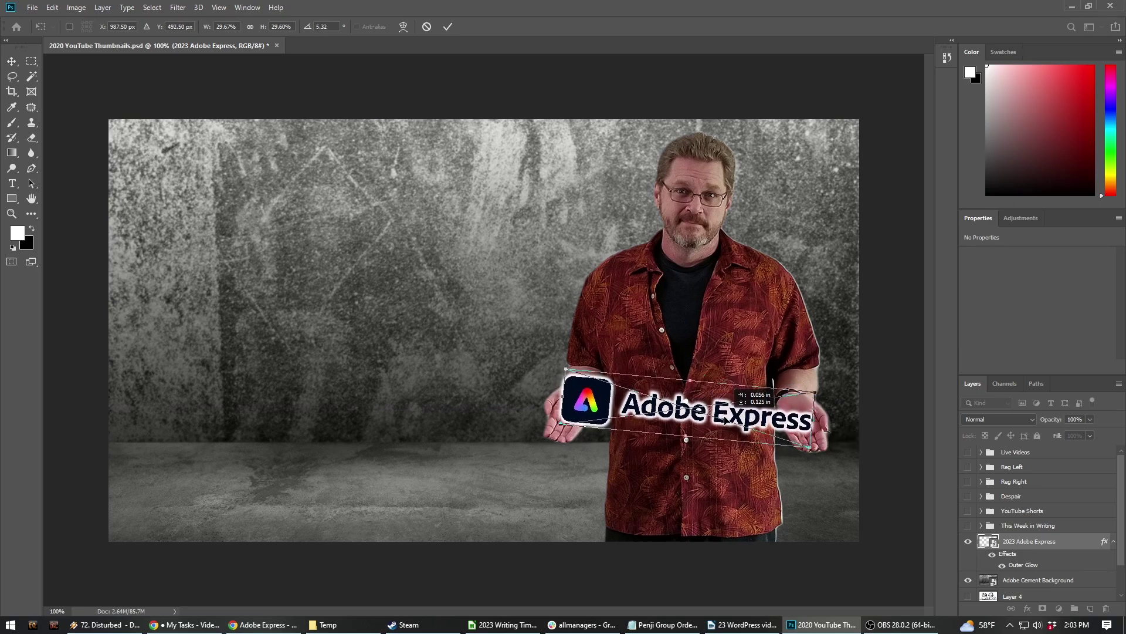
click(12, 61)
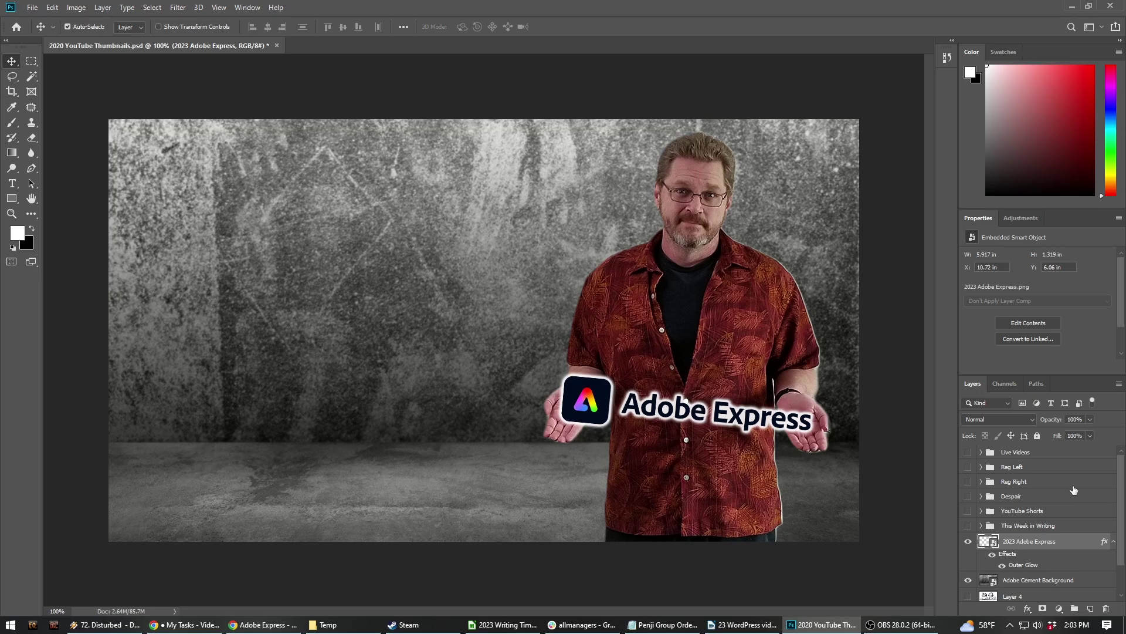
- Show the Reg Left title group and hide its subtitle text layer
click(968, 467)
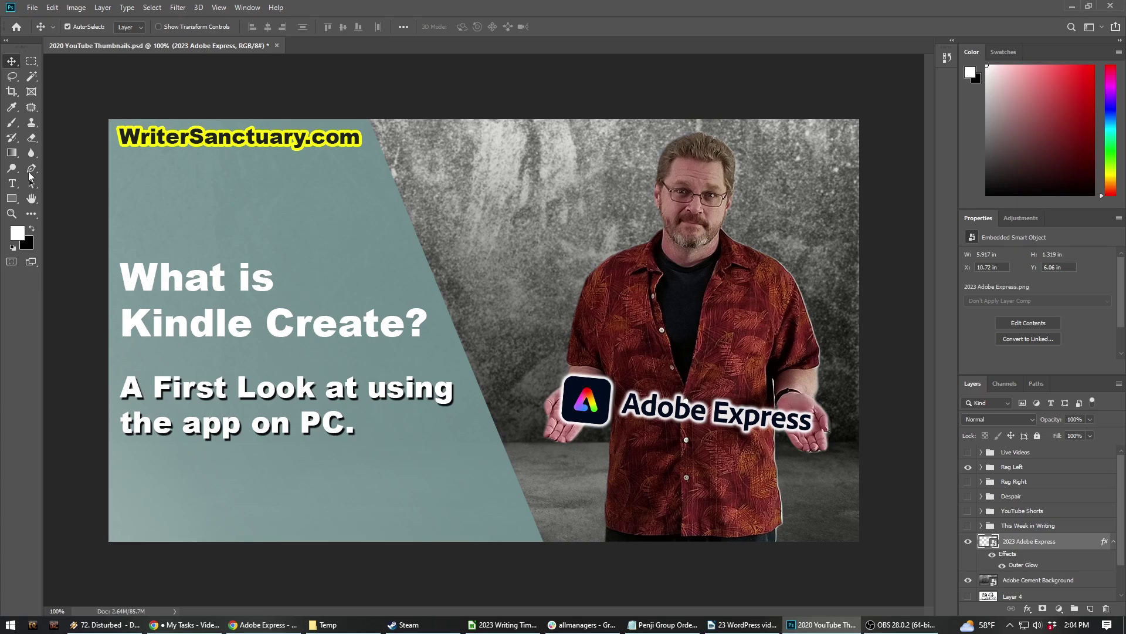
click(12, 183)
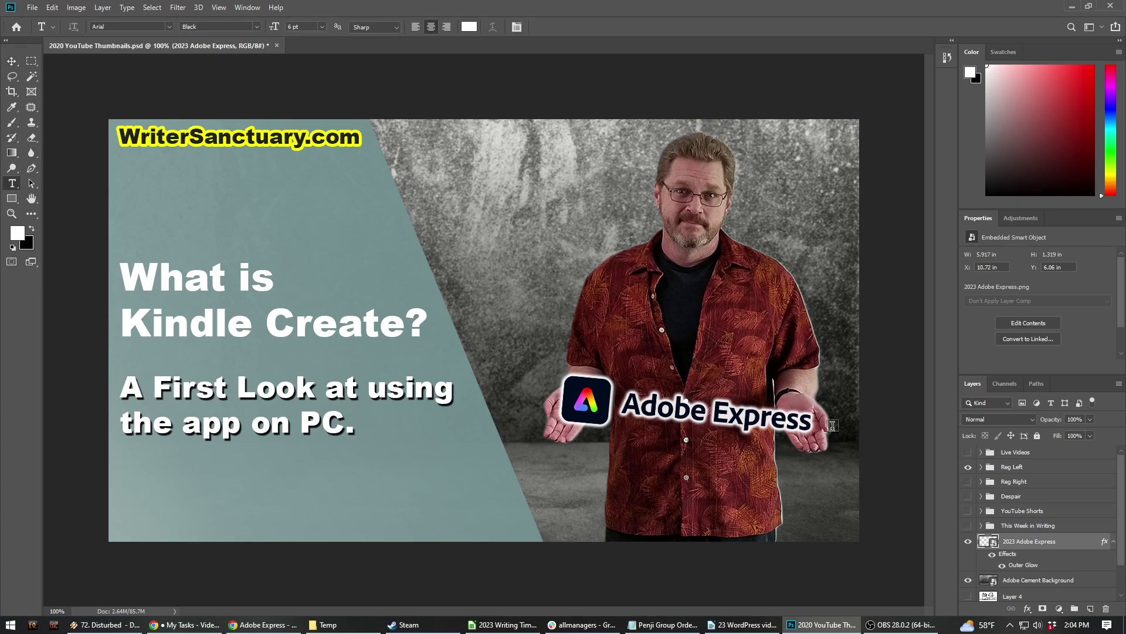
click(981, 468)
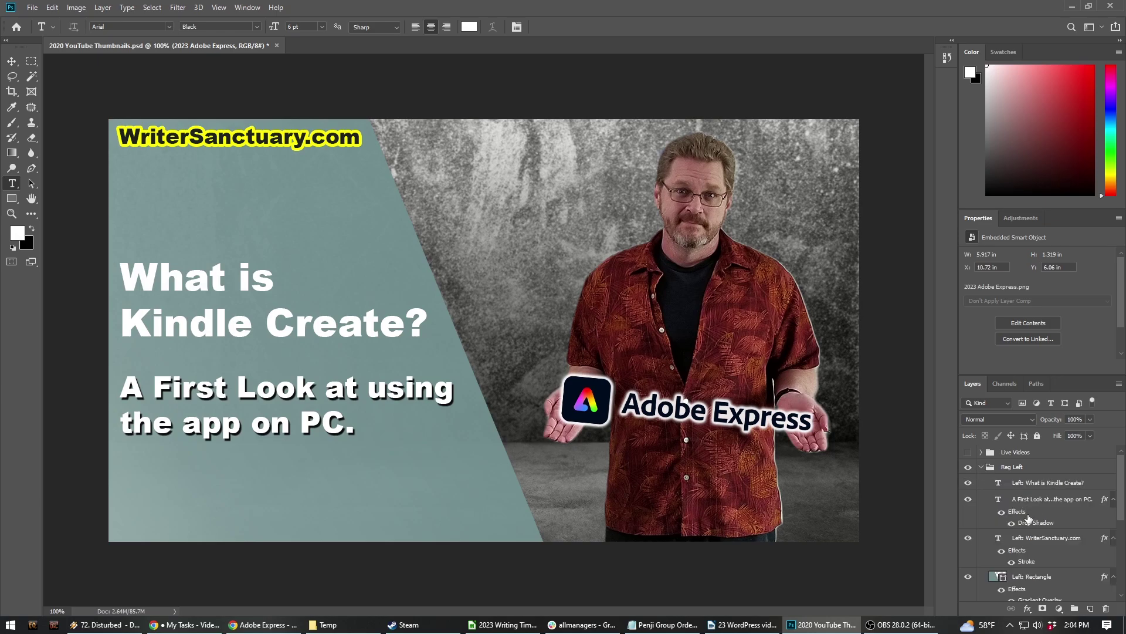
click(968, 499)
- Replace the headline with 'Remove the Background of Images' across two lines
drag(126, 272, 510, 322)
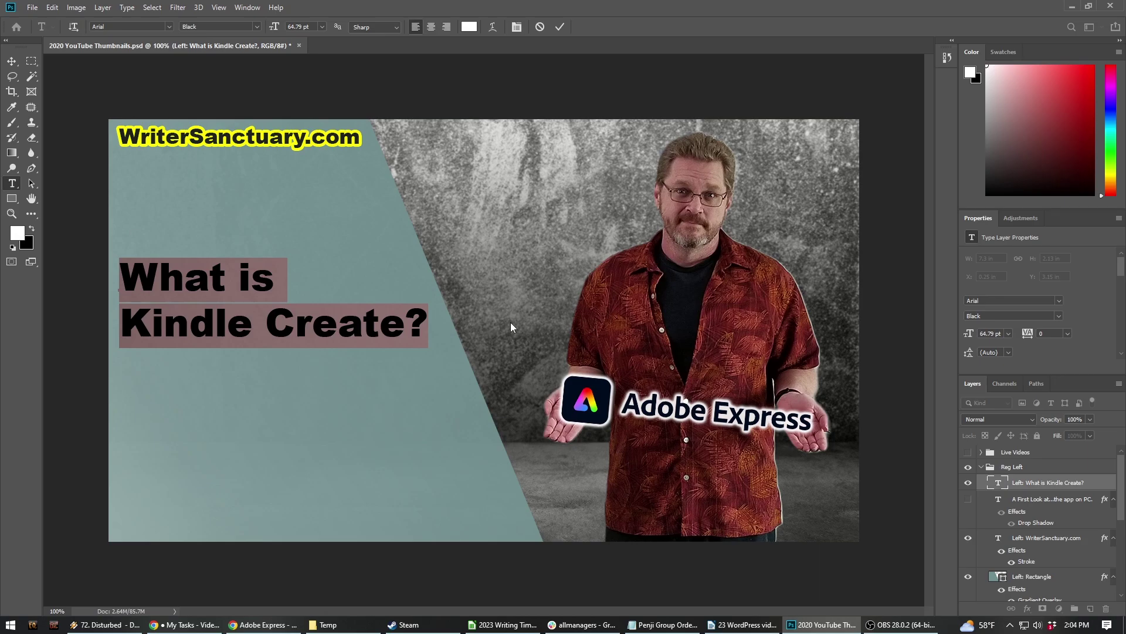
text(Remove the)
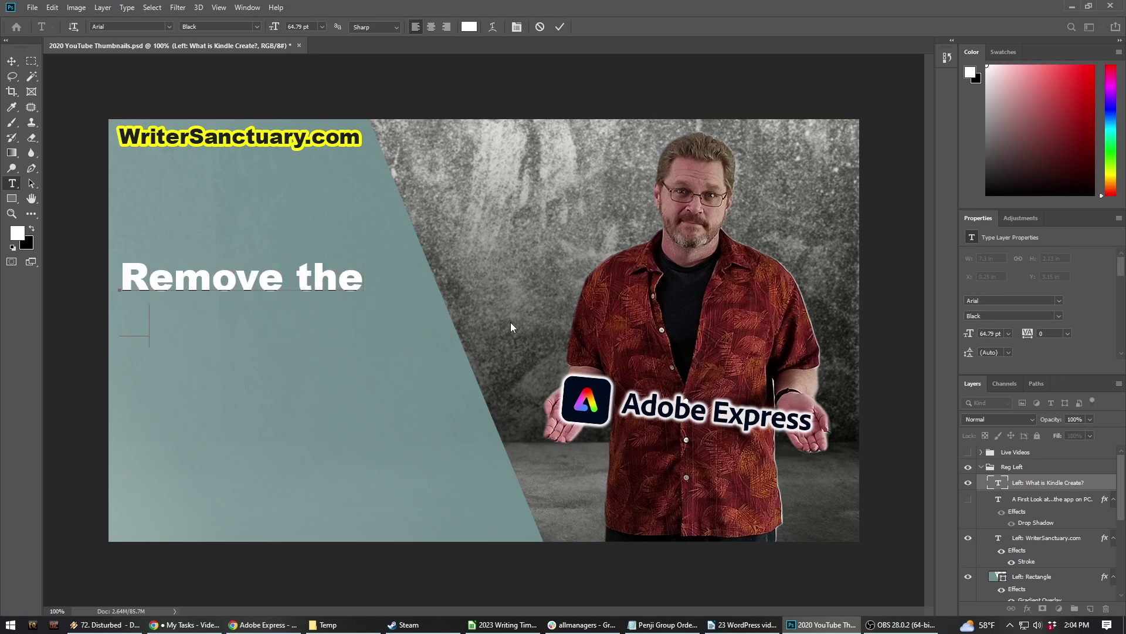
text(Backr)
key(BackSpace)
text(g)
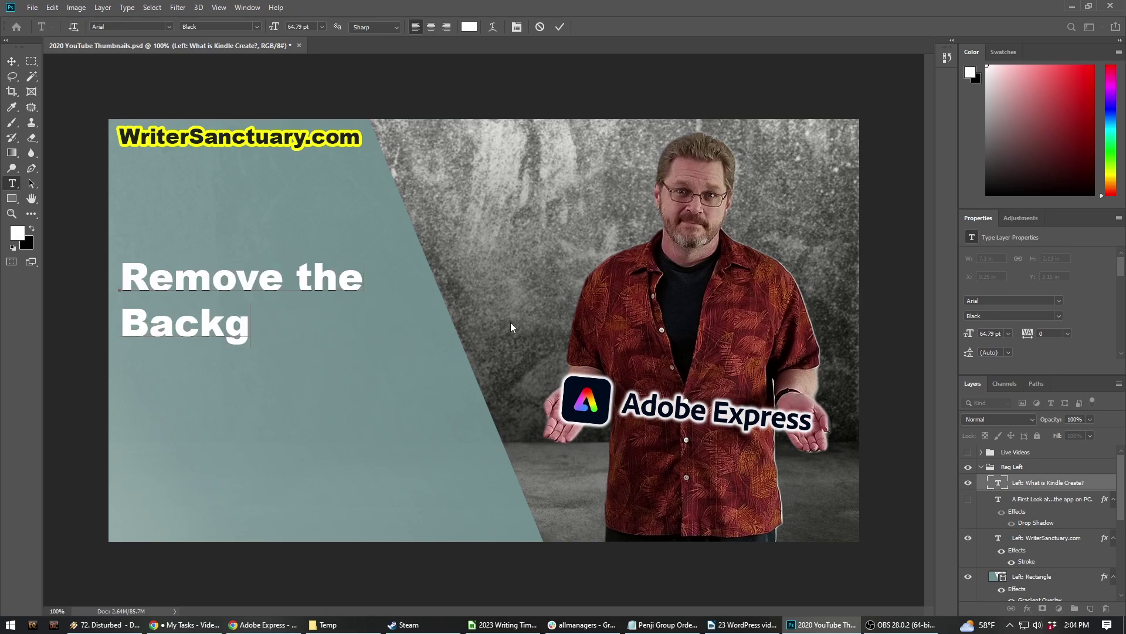
text(round of)
key(Return)
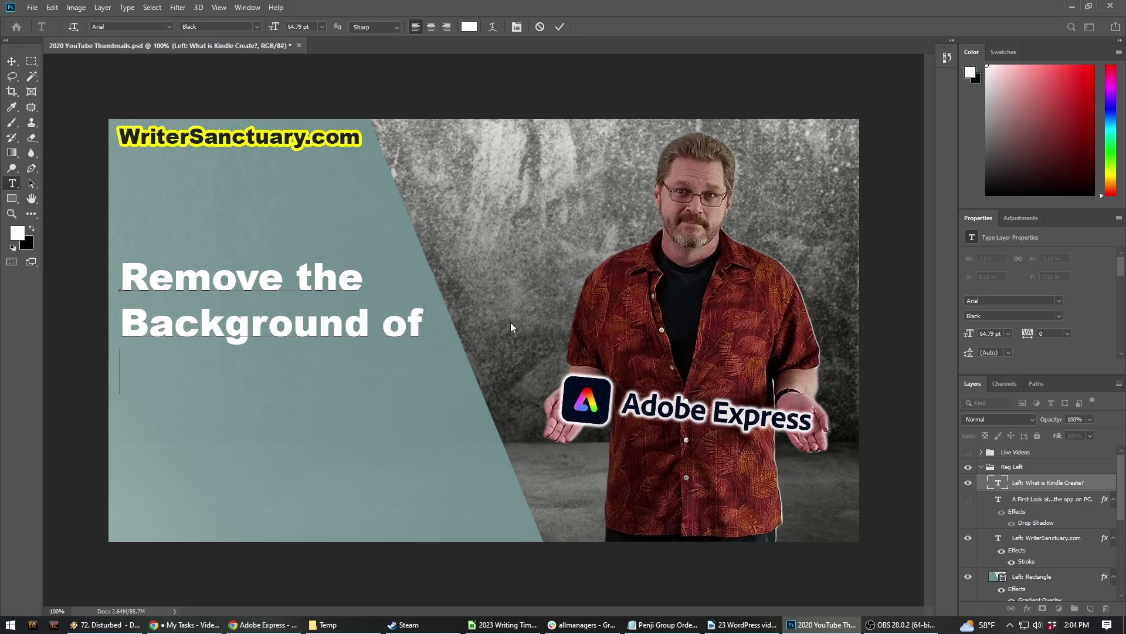
text(Images)
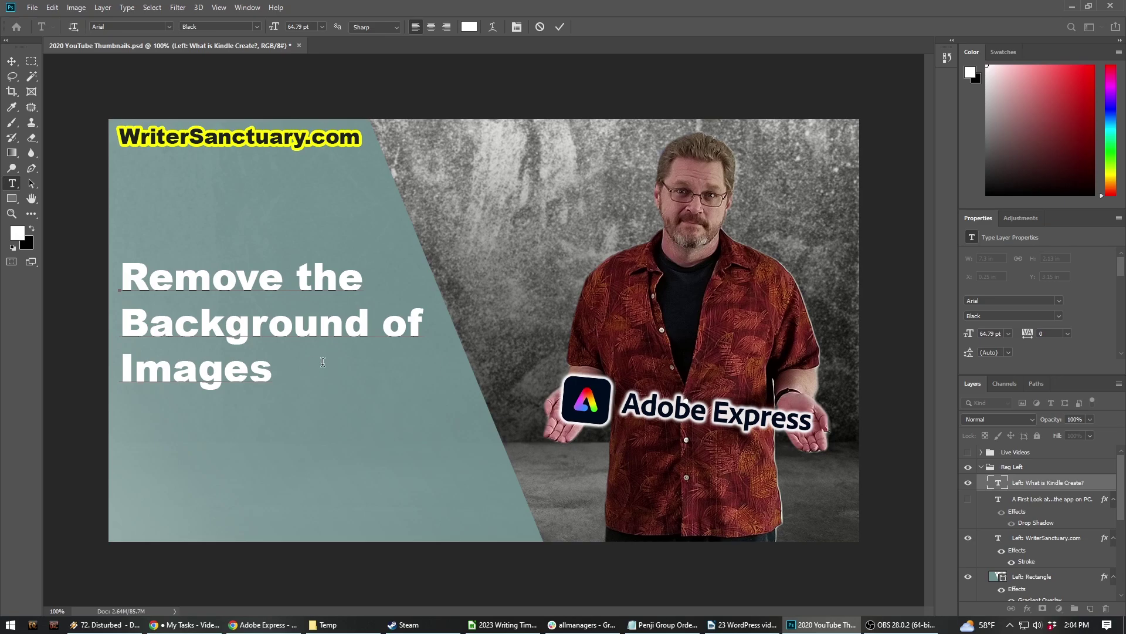
- Retype the headline as 'Removing the' / 'Background' on two lines
drag(282, 373, 123, 267)
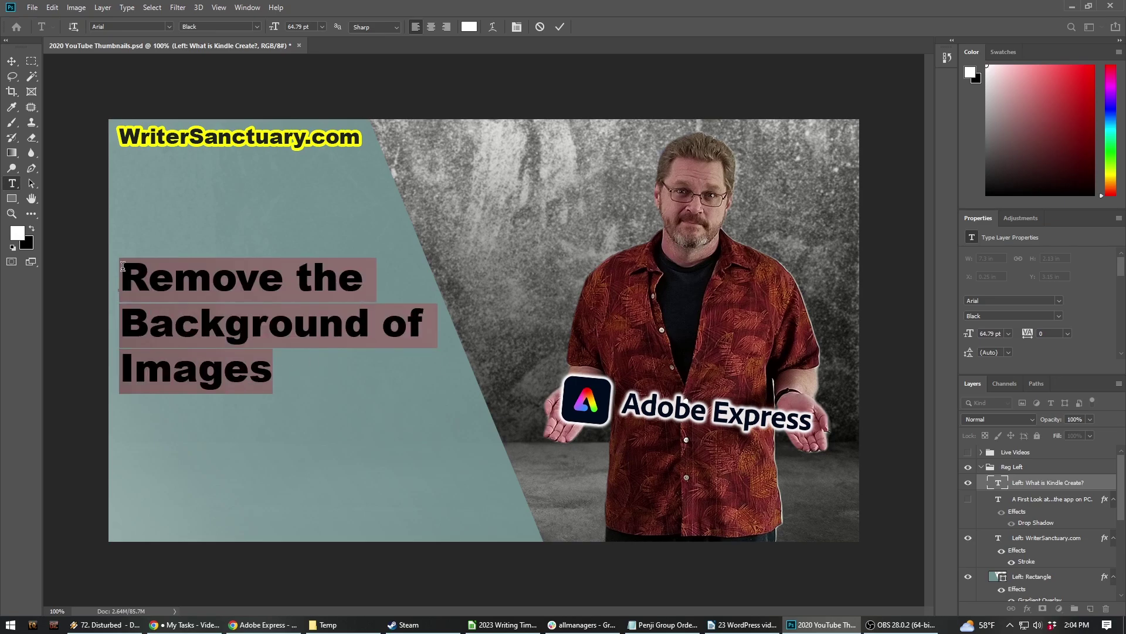
text(Removing the)
key(Return)
text(Backgourn)
key(BackSpace)
key(BackSpace)
key(BackSpace)
text(round)
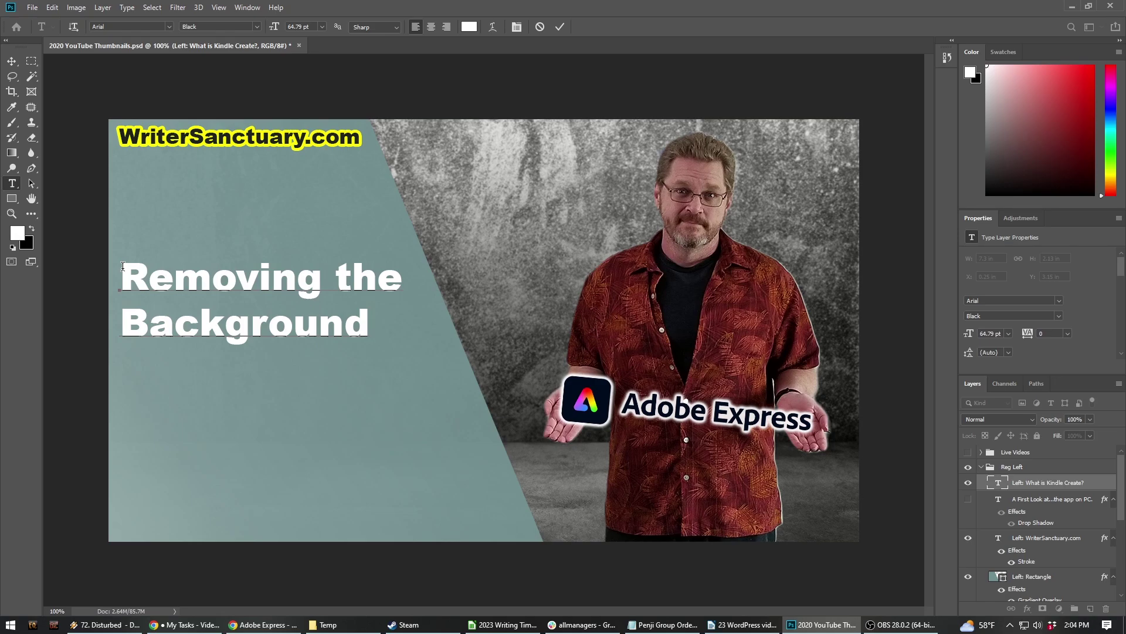
click(11, 61)
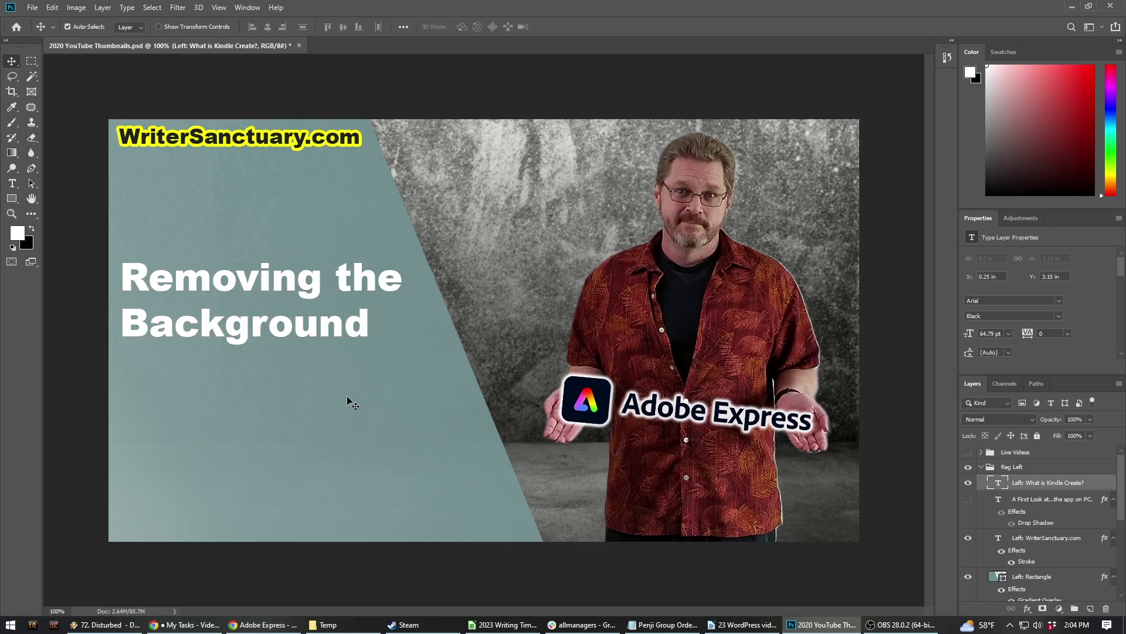
- Break the headline after 'Removing' so it spans three lines
click(13, 183)
click(325, 276)
key(Return)
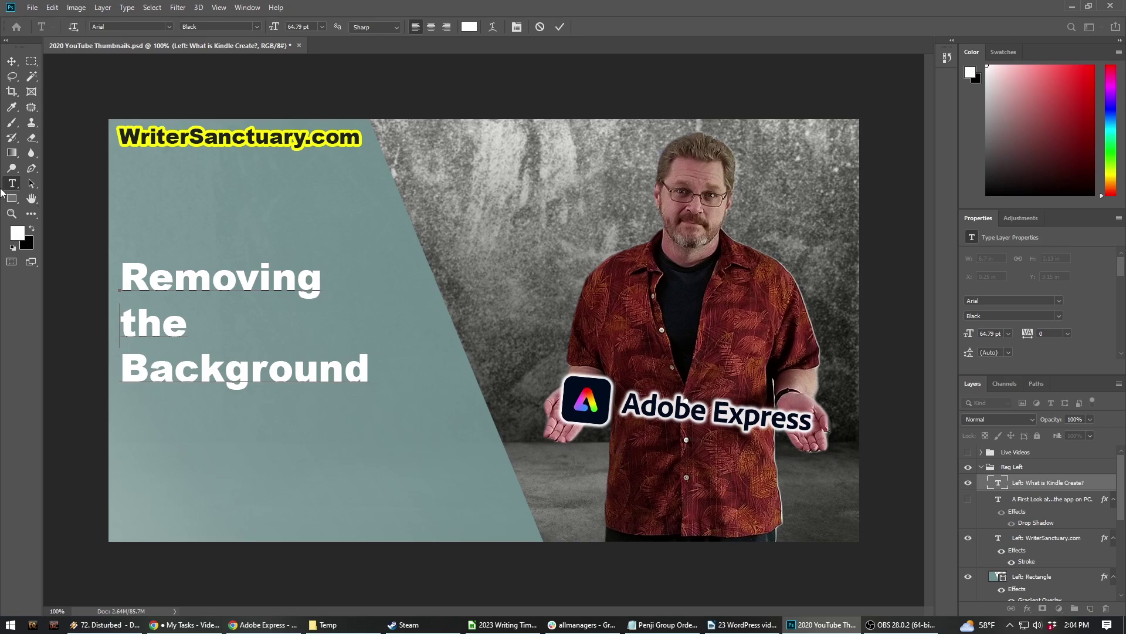
click(11, 61)
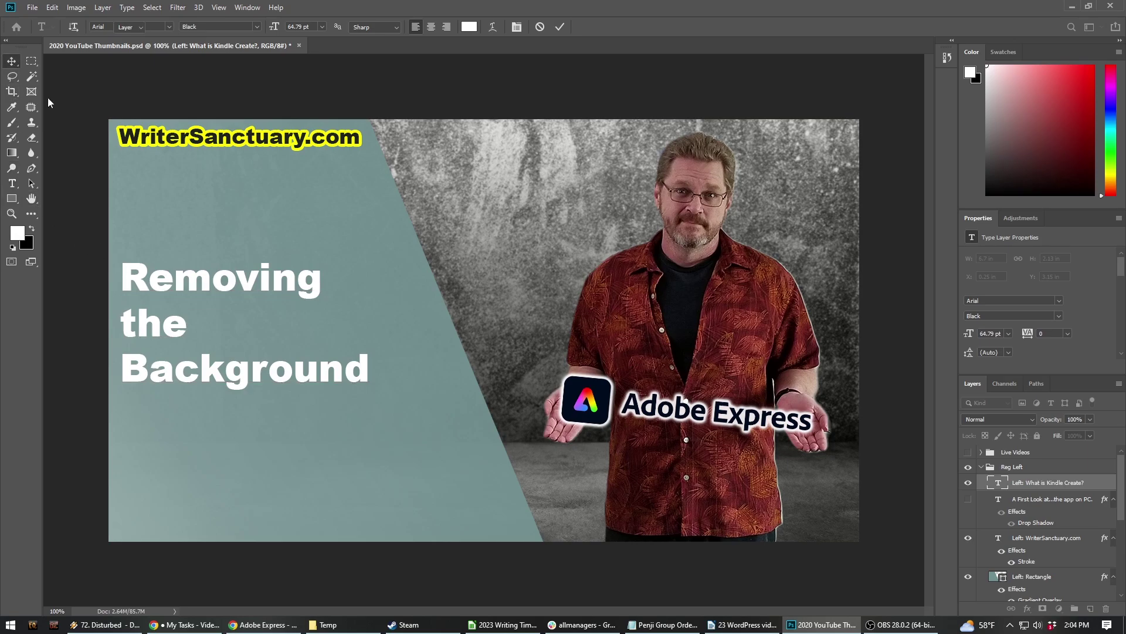
- Scale the headline up to about 134% across the teal panel
key(ctrl+t)
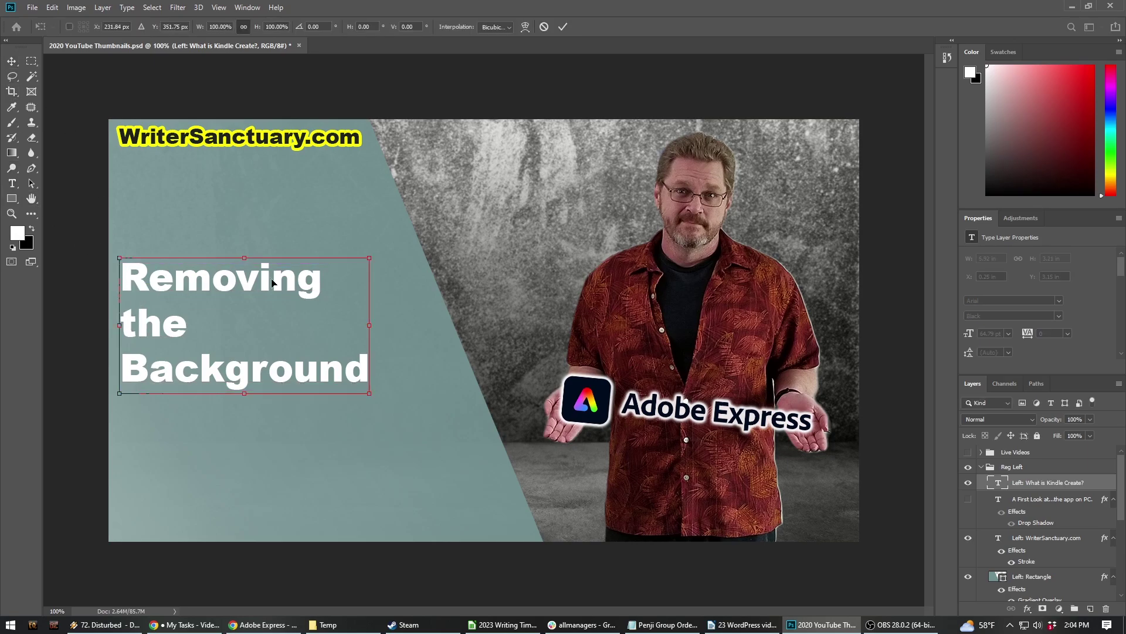
drag(369, 325, 453, 334)
click(12, 61)
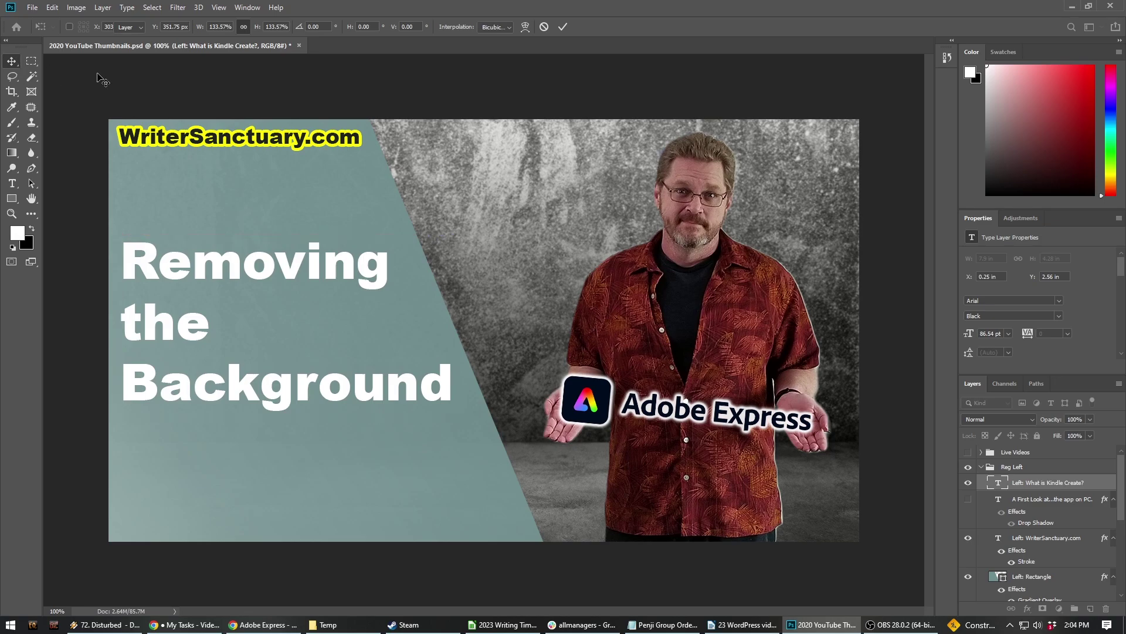